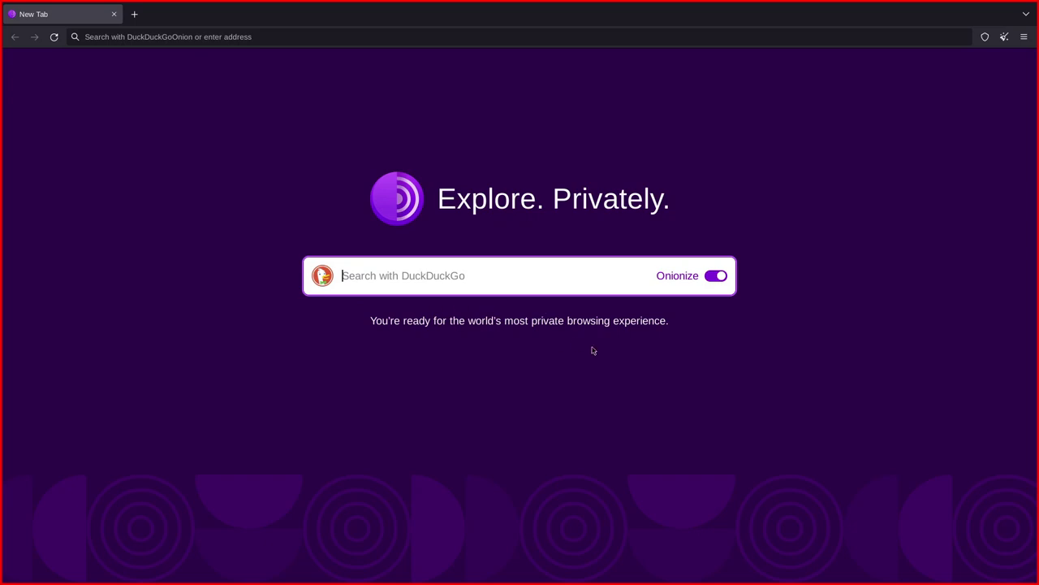
Search DuckDuckGo for 'chatgpt' and highlight the onion domain in the address bar.
text(chatgpt)
key(Return)
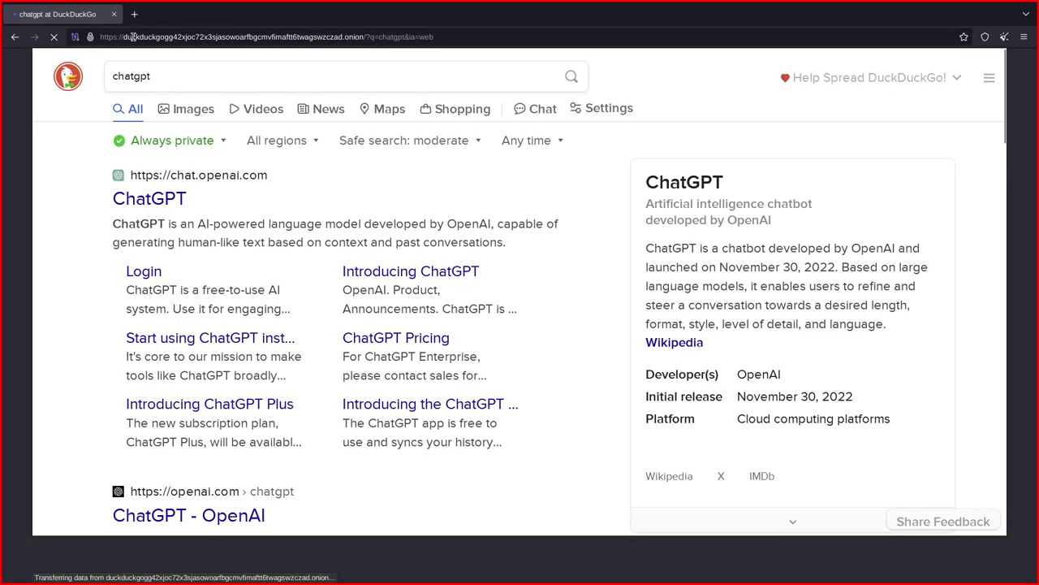
drag(126, 39, 346, 39)
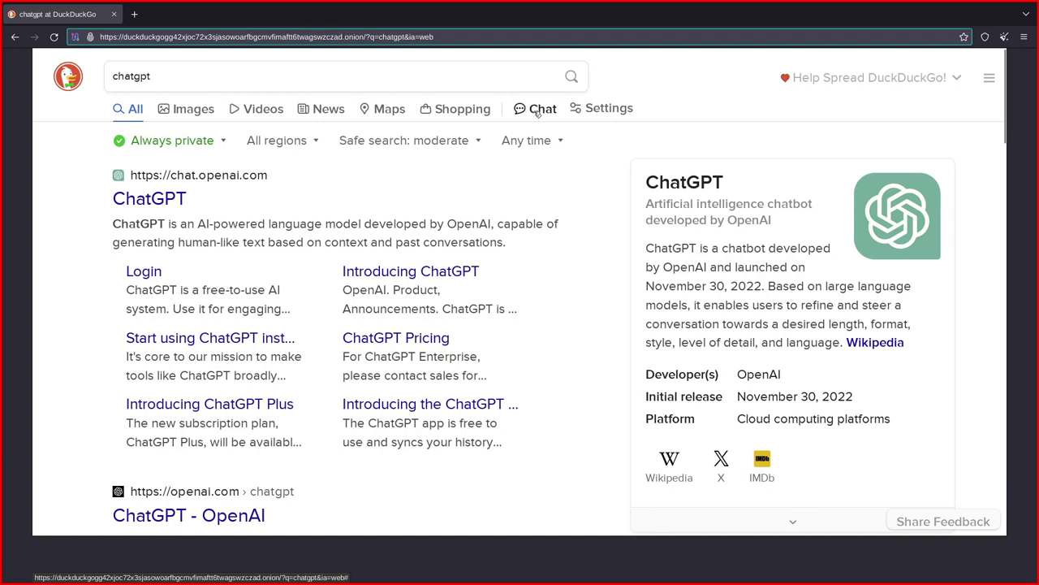
Switch to AI Chat, skim the intro's GPT-3.5 and Claude mentions, and continue with GPT-3.5 Turbo.
click(533, 112)
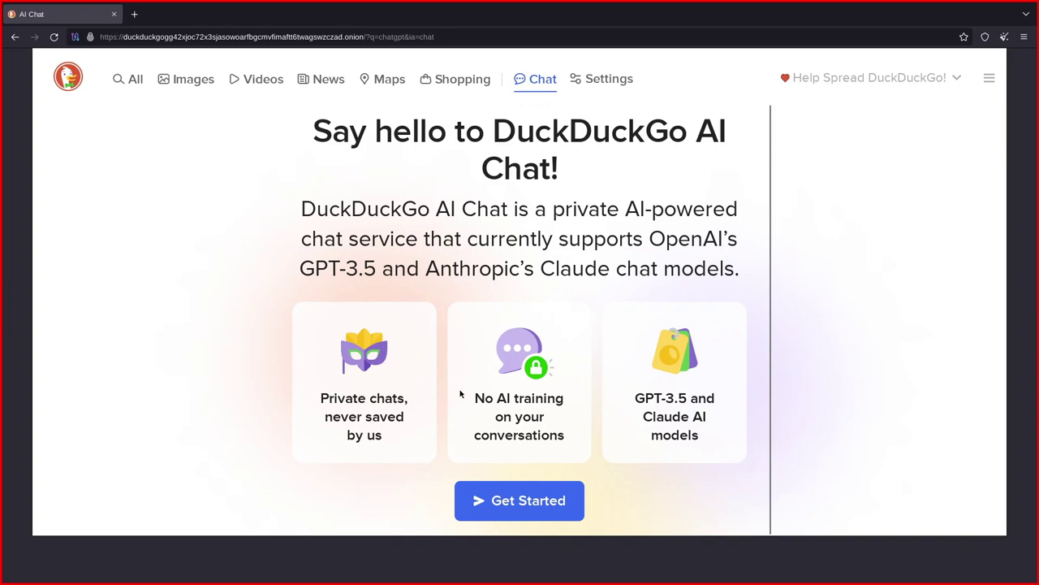
drag(328, 131, 663, 172)
click(408, 251)
drag(301, 278, 375, 277)
click(488, 273)
drag(542, 271, 627, 270)
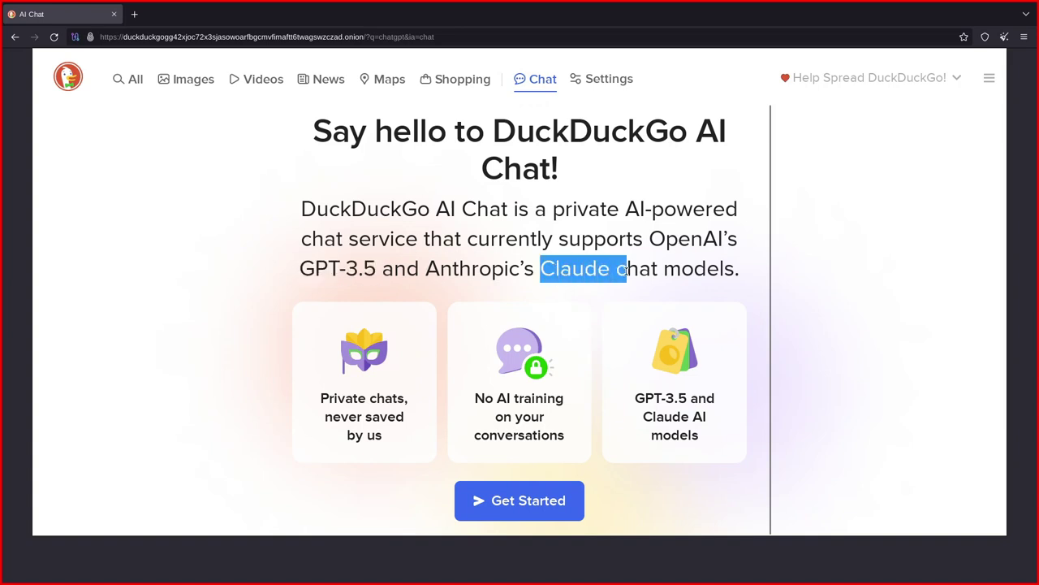
double_click(430, 271)
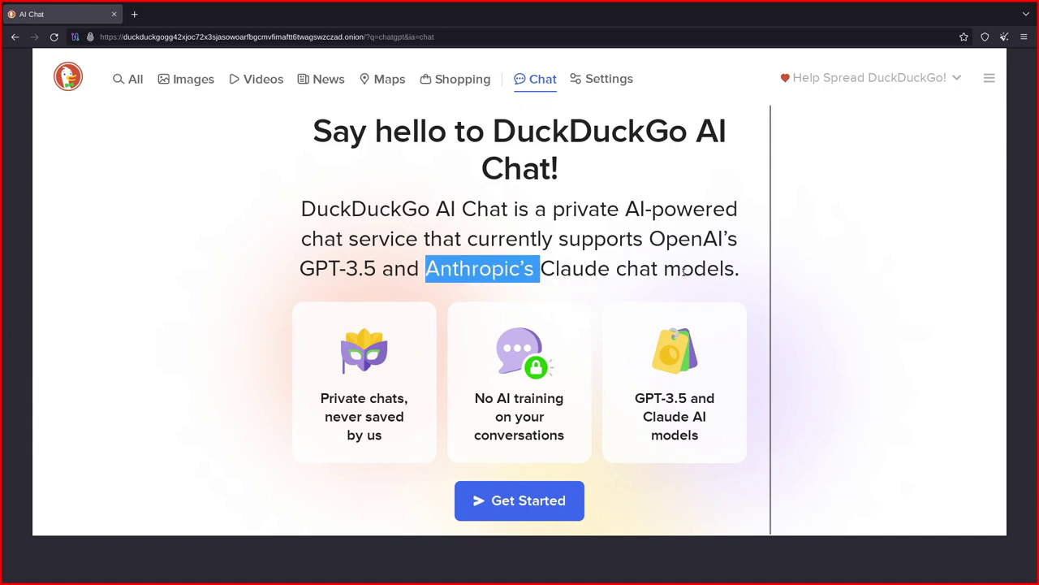
click(589, 429)
click(505, 508)
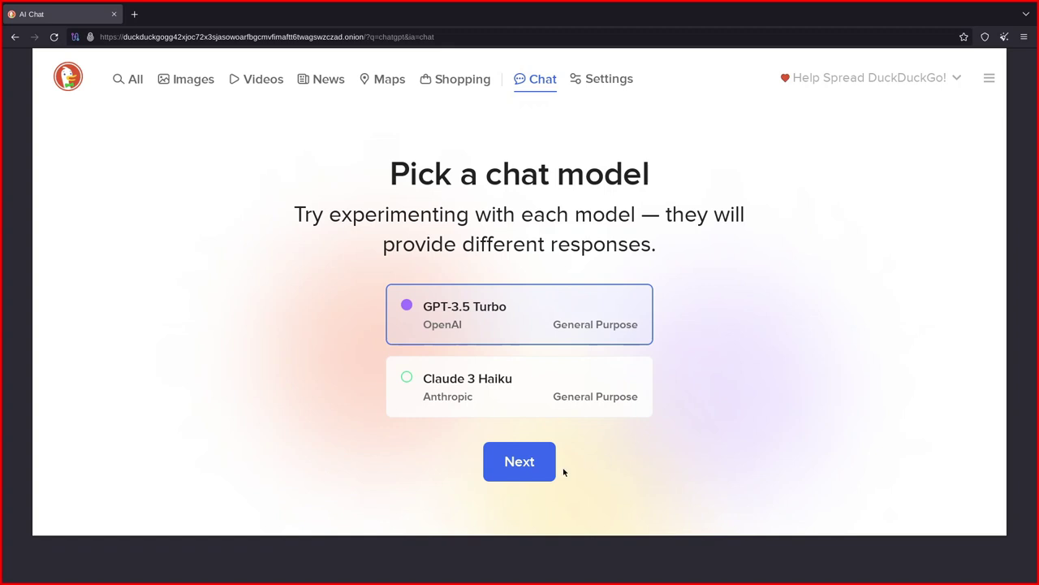
click(518, 469)
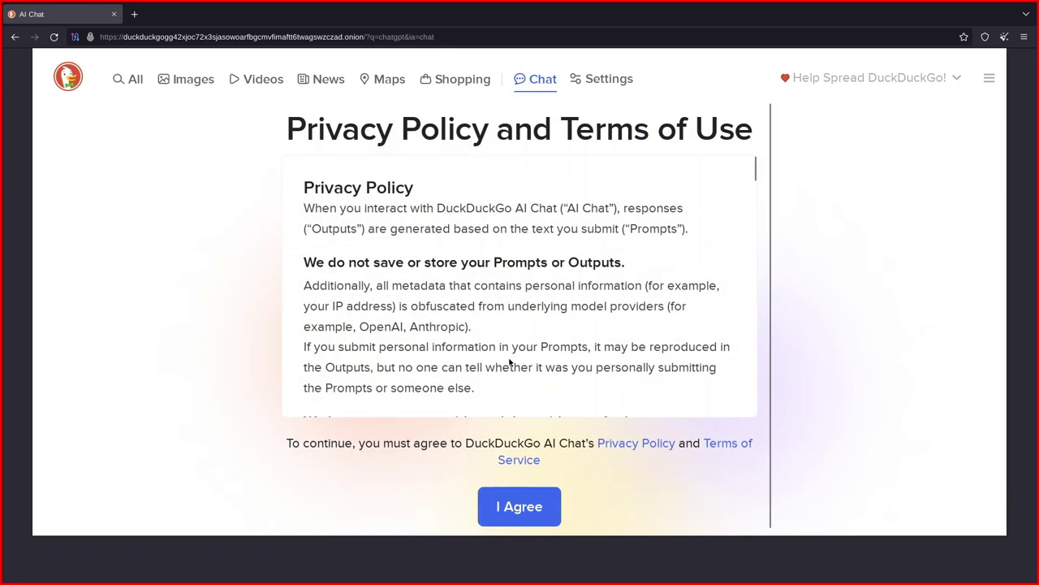
click(527, 494)
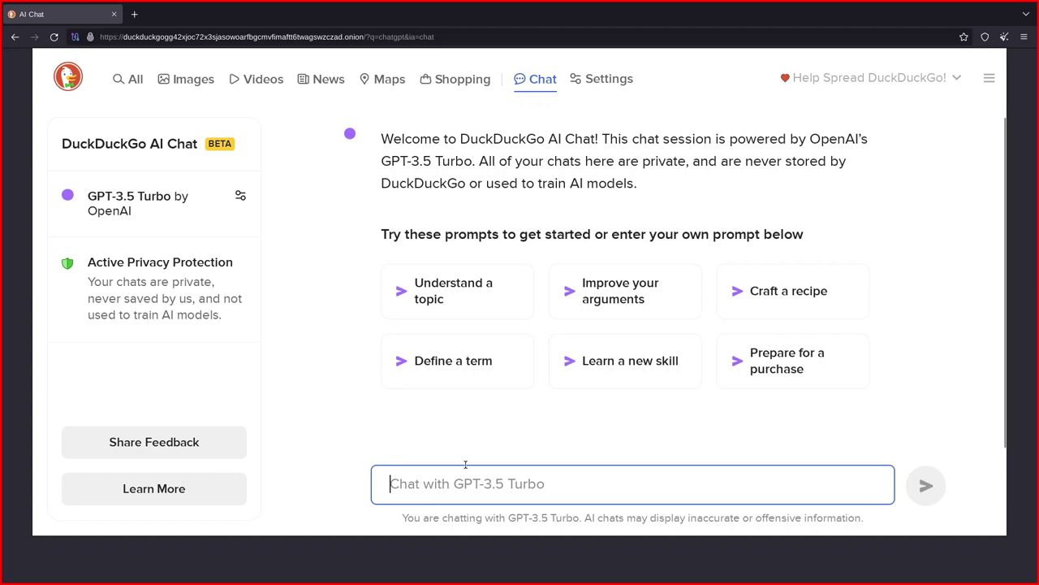
Ask GPT-3.5 Turbo 'what are unicode code points in python'.
text(what are unicode code points in pyt)
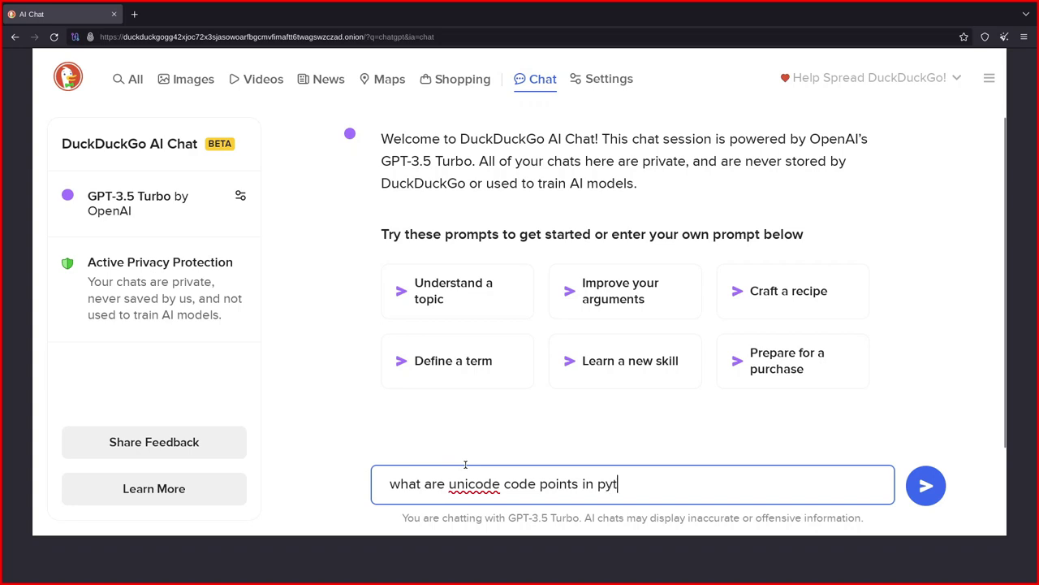
text(hon)
key(Return)
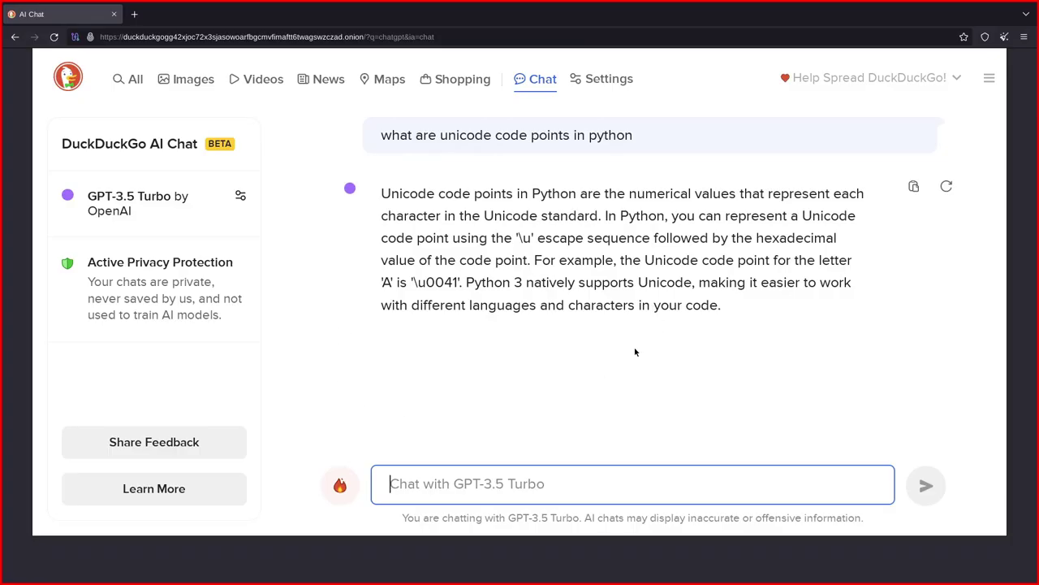
Send the pasted prompt for a Python list of Unicode integers and scroll through the reply.
text(Write me a Python list containing integers that represent a unicode character)
key(Return)
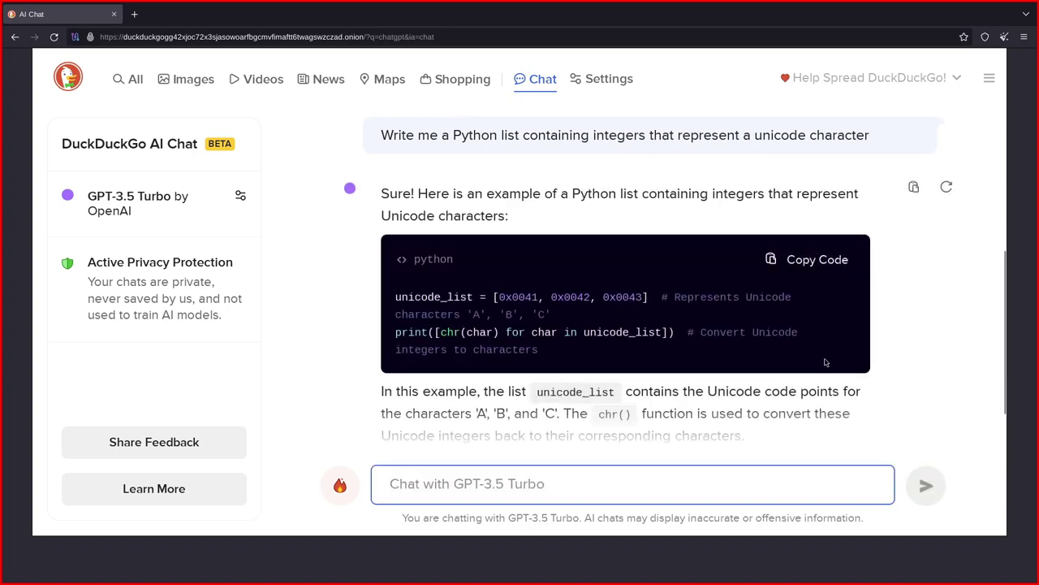
scroll(826, 362, down, 1)
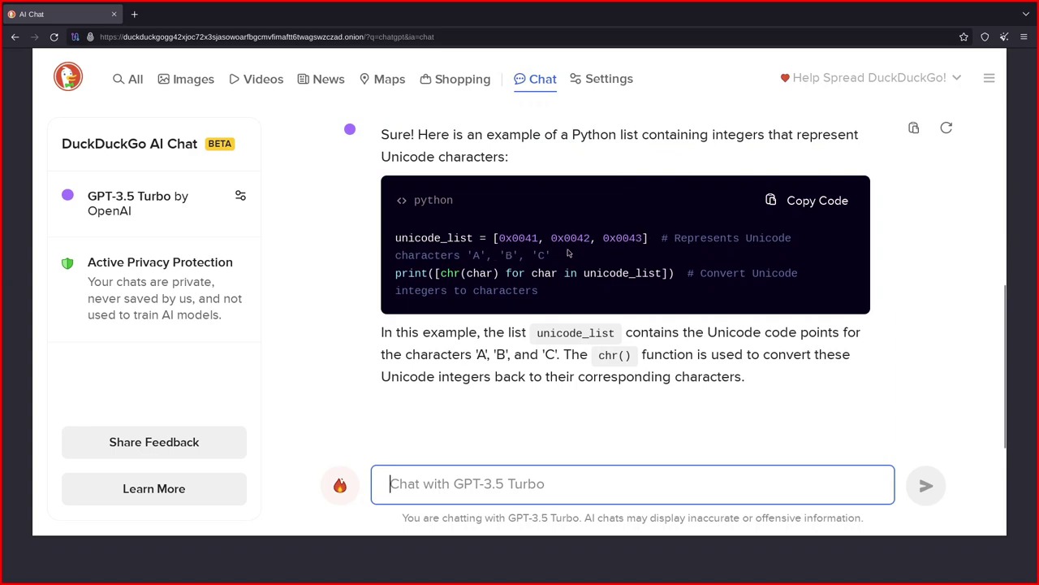
scroll(471, 277, up, 2)
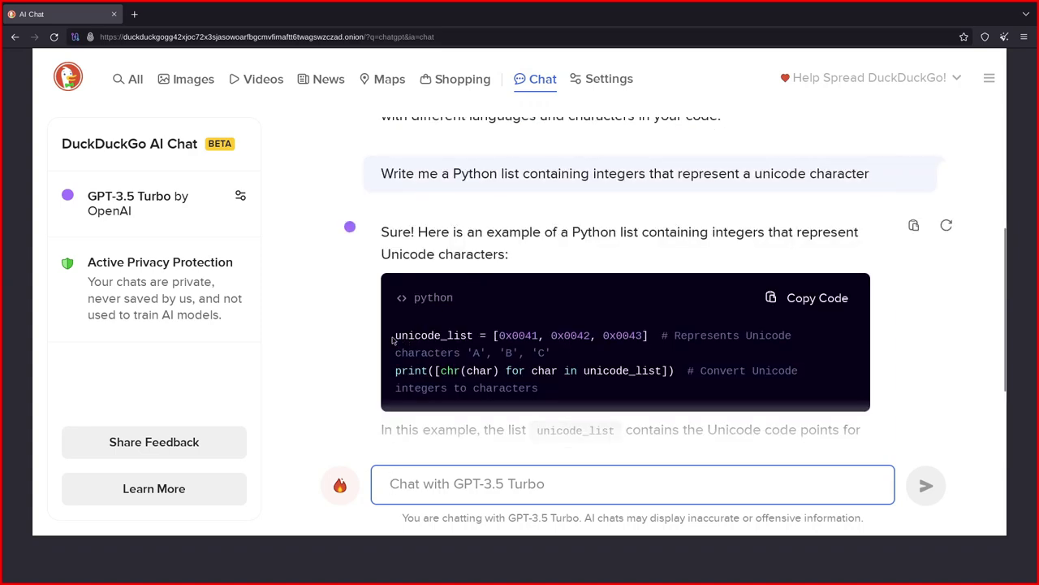
scroll(656, 333, down, 2)
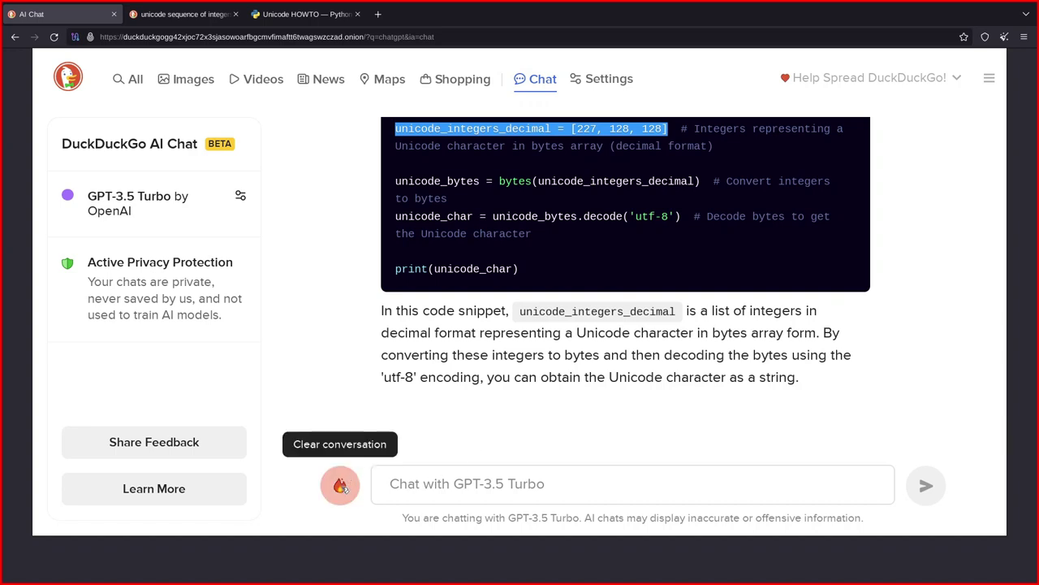
Clear the conversation and send the Selenium Firefox button-click script request.
click(340, 485)
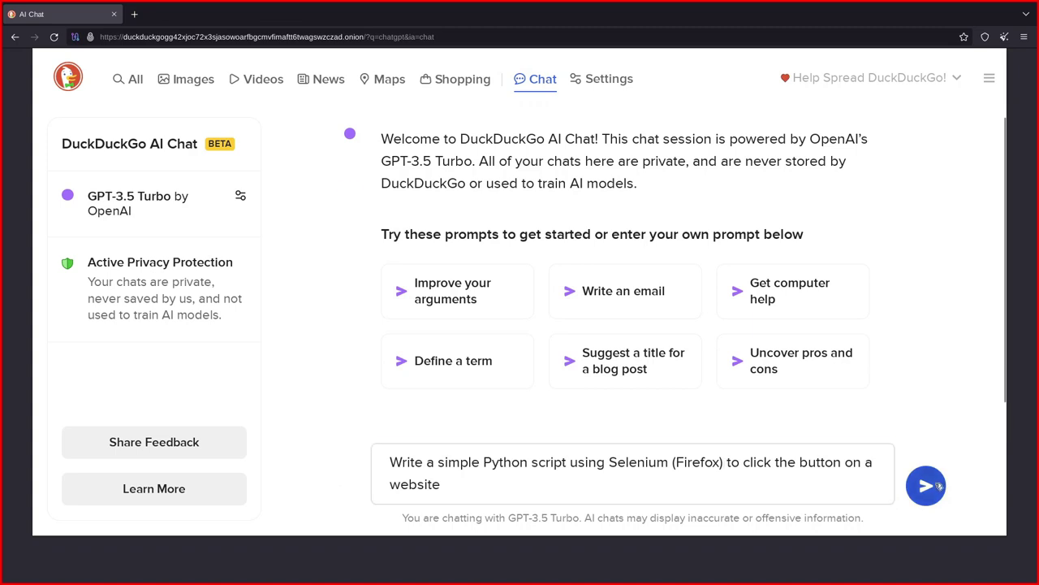
click(932, 484)
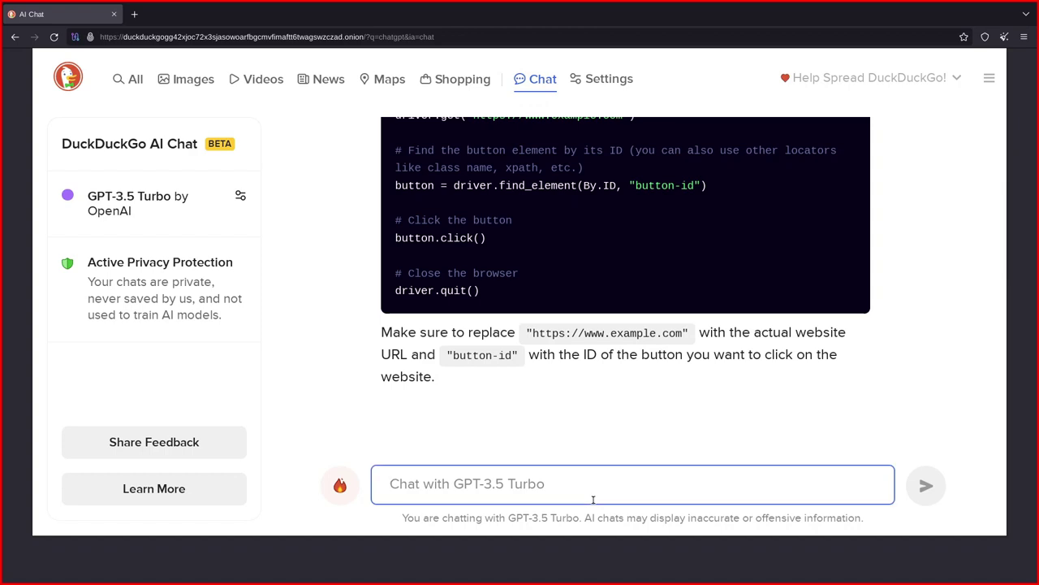
Send a follow-up asking to handle driver.find_element exceptions, then highlight NoSuchElementException.
text(manage the exceptions possibly raised by the `button = find_element`)
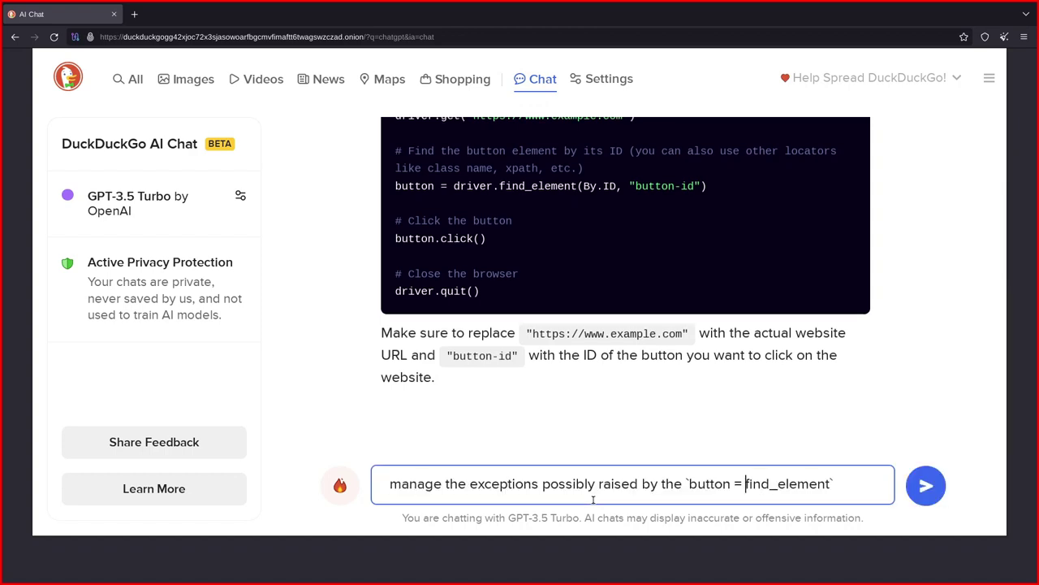
text(driver.)
key(Return)
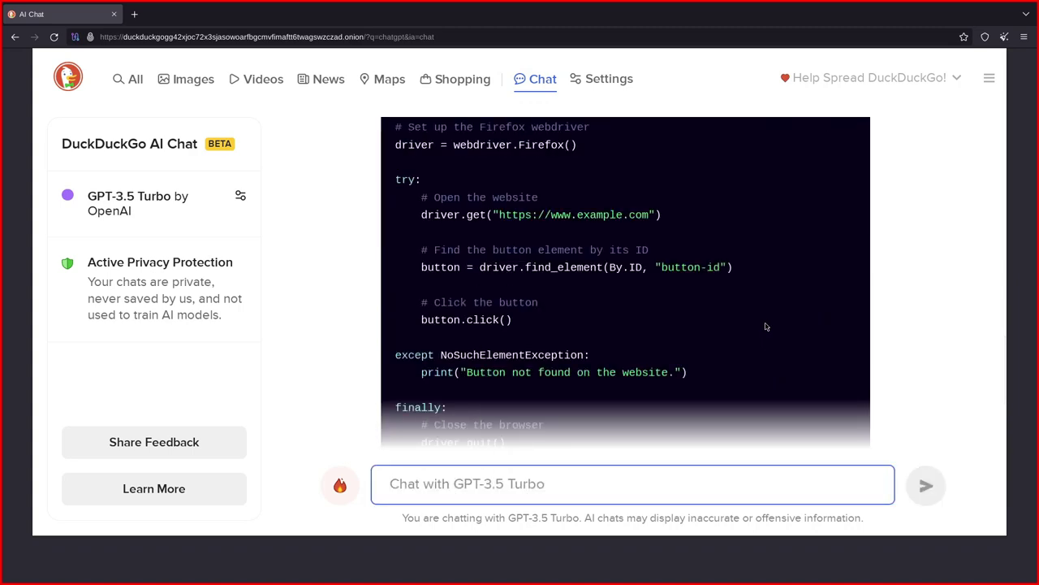
drag(441, 355, 587, 356)
scroll(586, 357, down, 2)
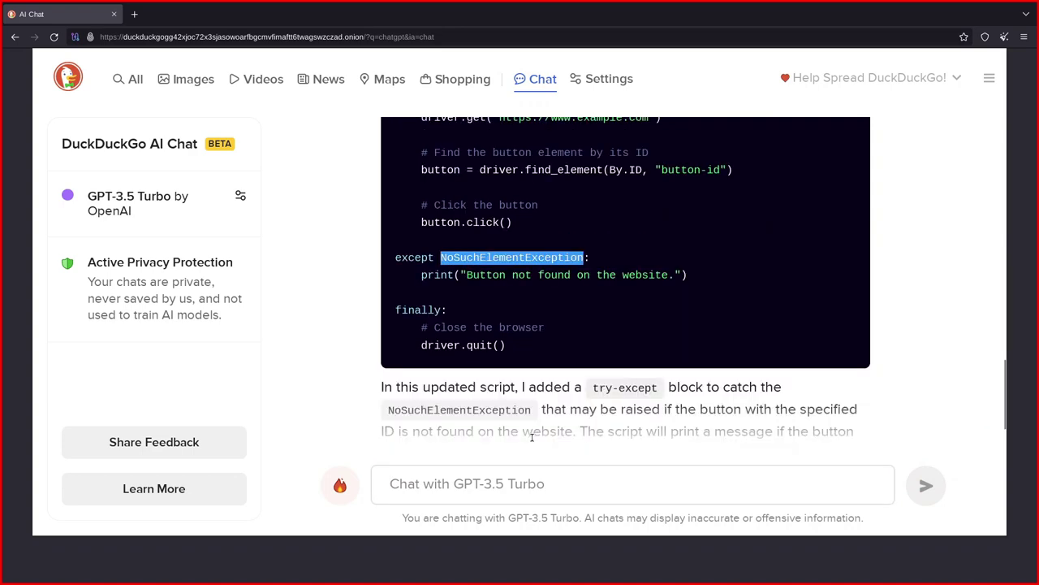
Ask 'what happens if the button to click is hidden by another element'.
click(587, 412)
text(what happens if the button to click is hidden by another element)
key(Return)
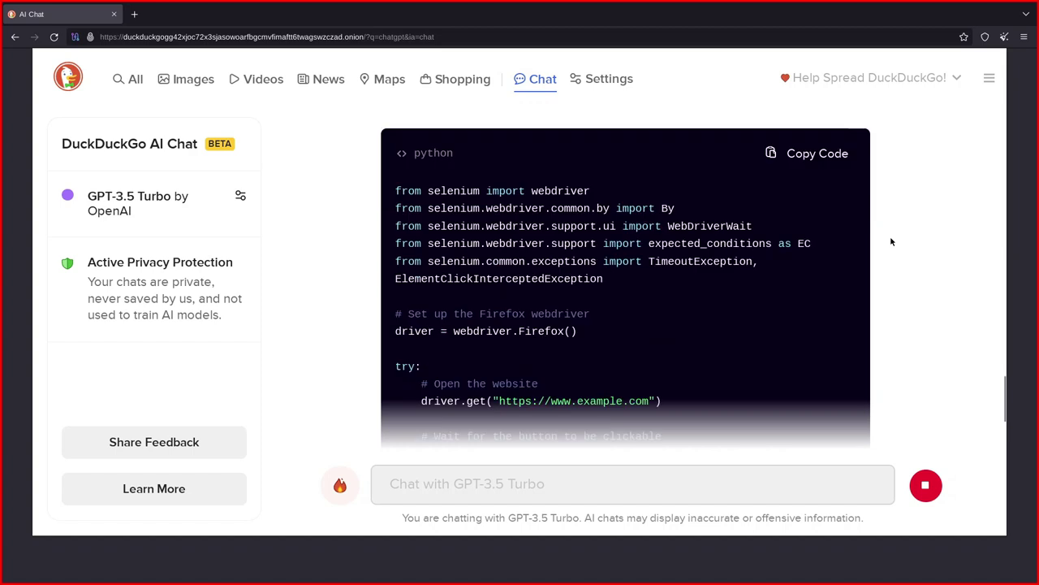
Scroll through the revised WebDriverWait script and highlight its closing explanation.
scroll(558, 297, down, 2)
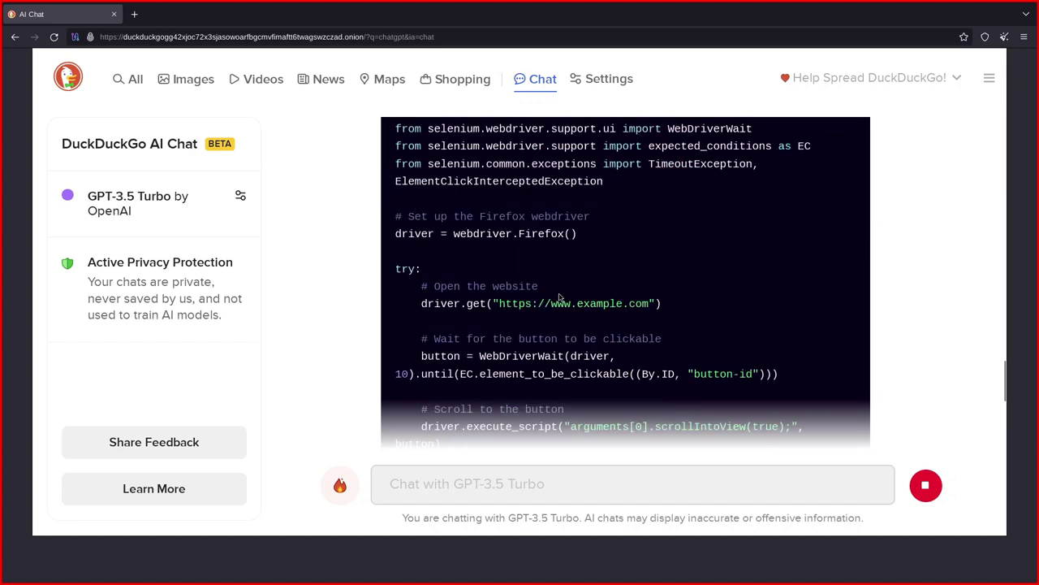
scroll(558, 297, down, 2)
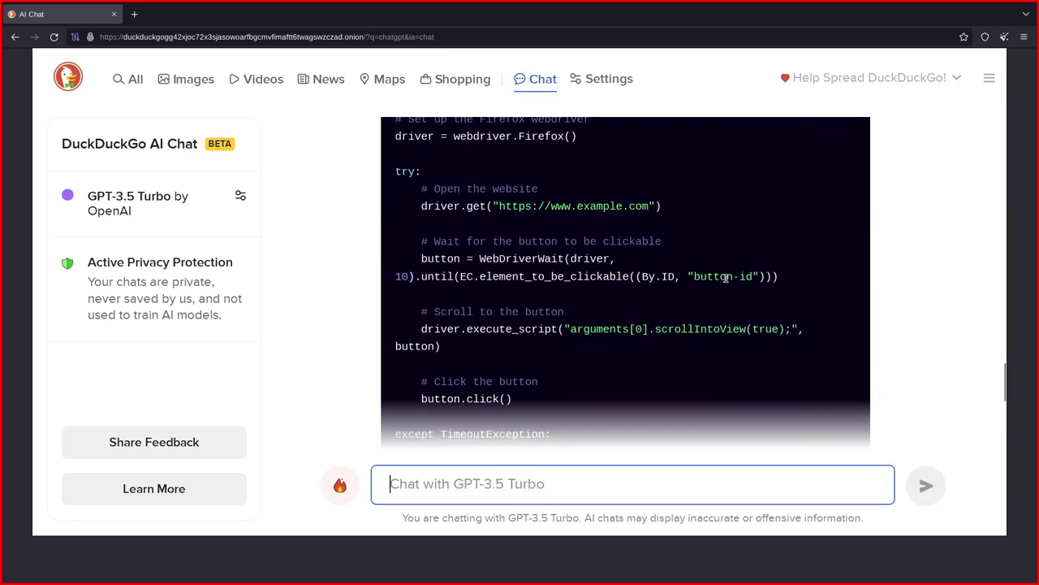
scroll(754, 260, up, 2)
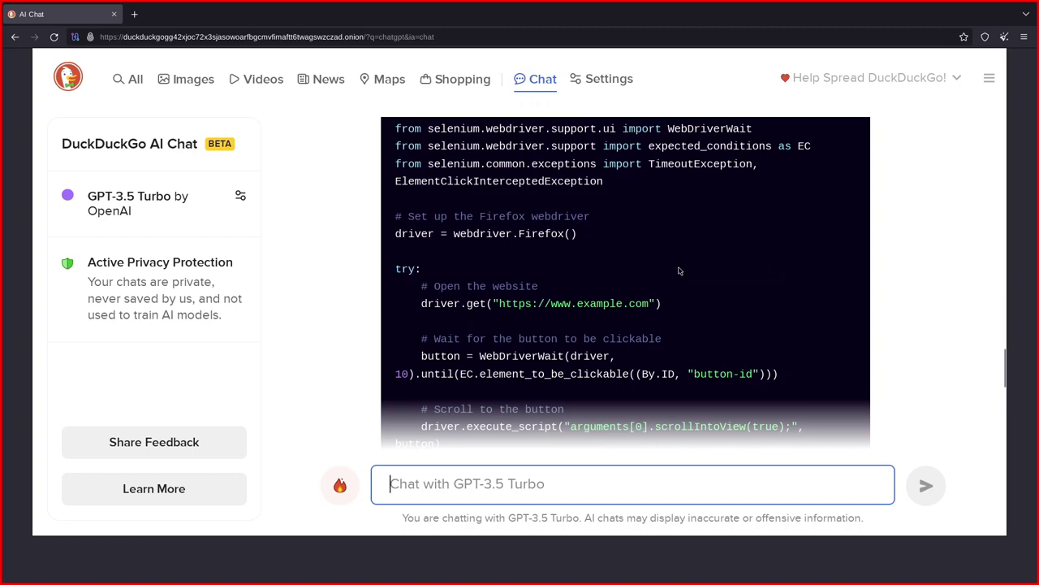
scroll(679, 271, down, 4)
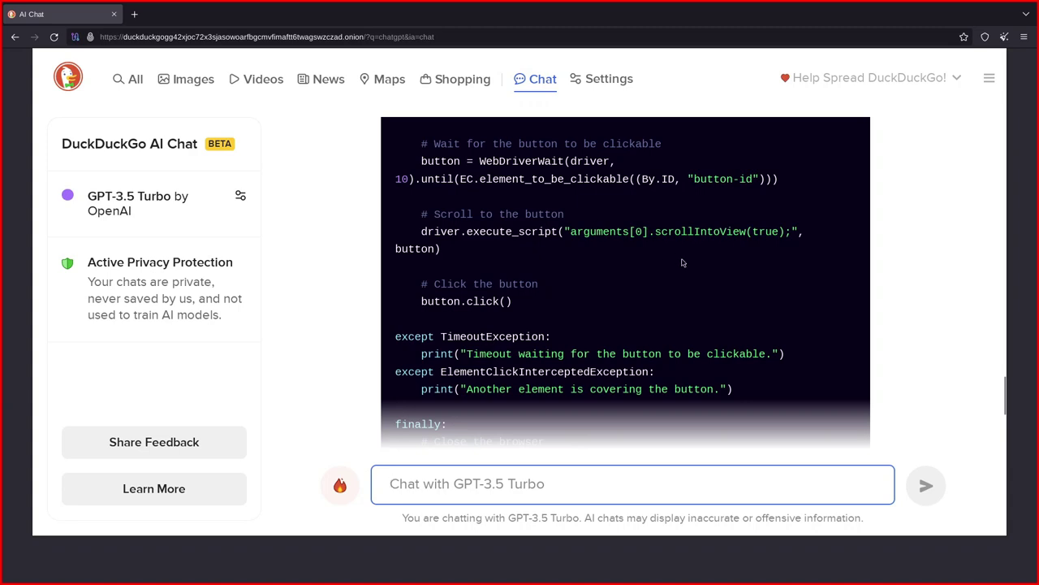
scroll(682, 262, down, 2)
scroll(634, 291, down, 2)
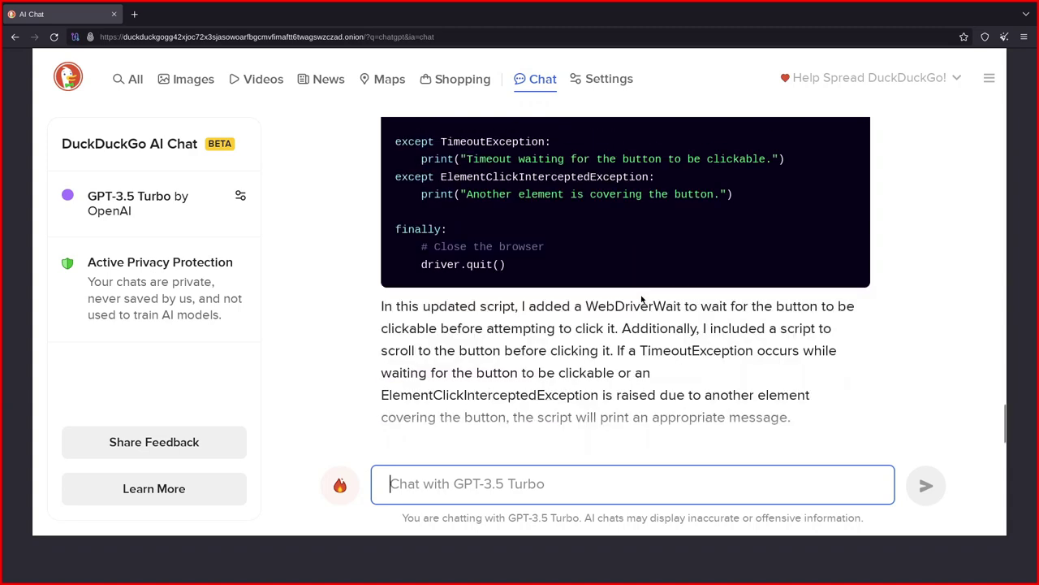
drag(382, 307, 721, 331)
scroll(698, 280, up, 4)
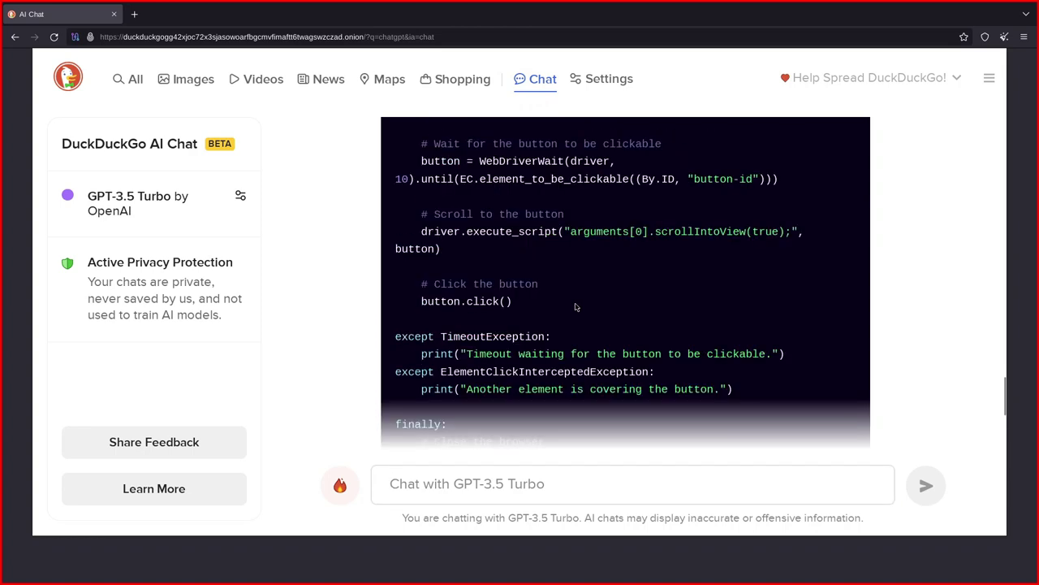
scroll(575, 306, up, 2)
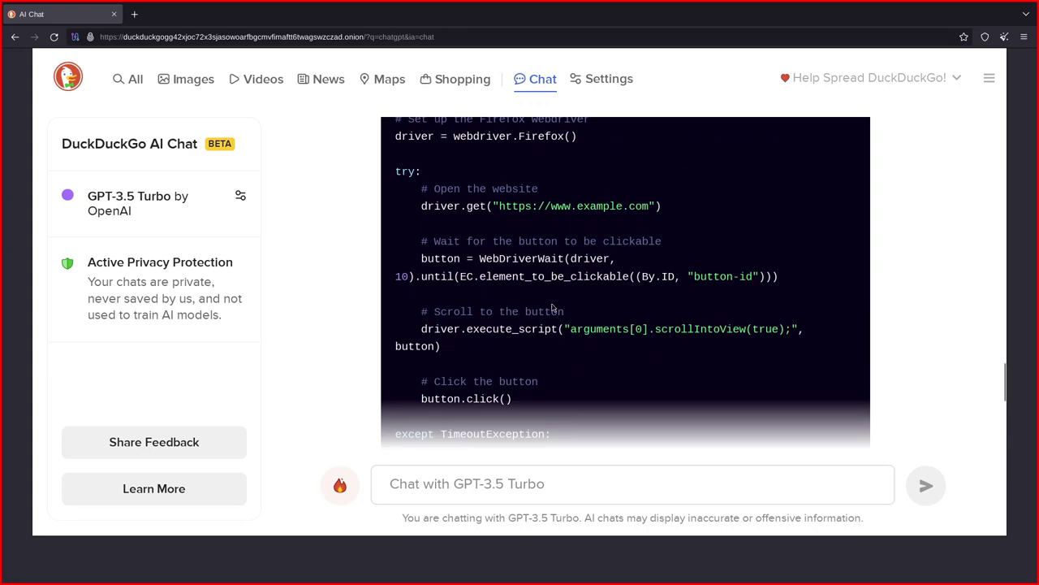
scroll(550, 307, down, 4)
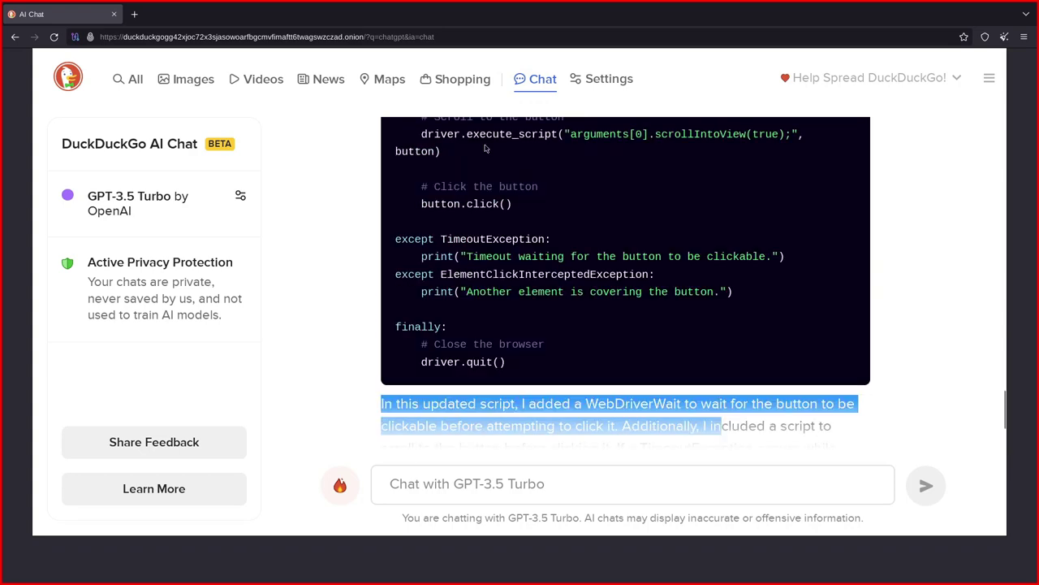
scroll(808, 268, down, 3)
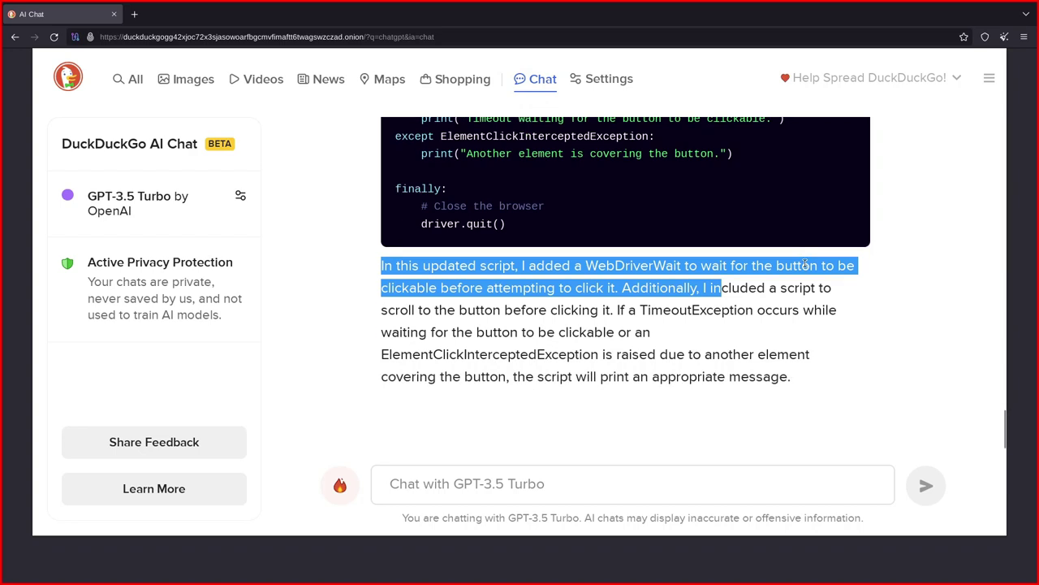
Start a new Claude 3 Haiku chat and send the Craft a recipe prompt.
click(548, 83)
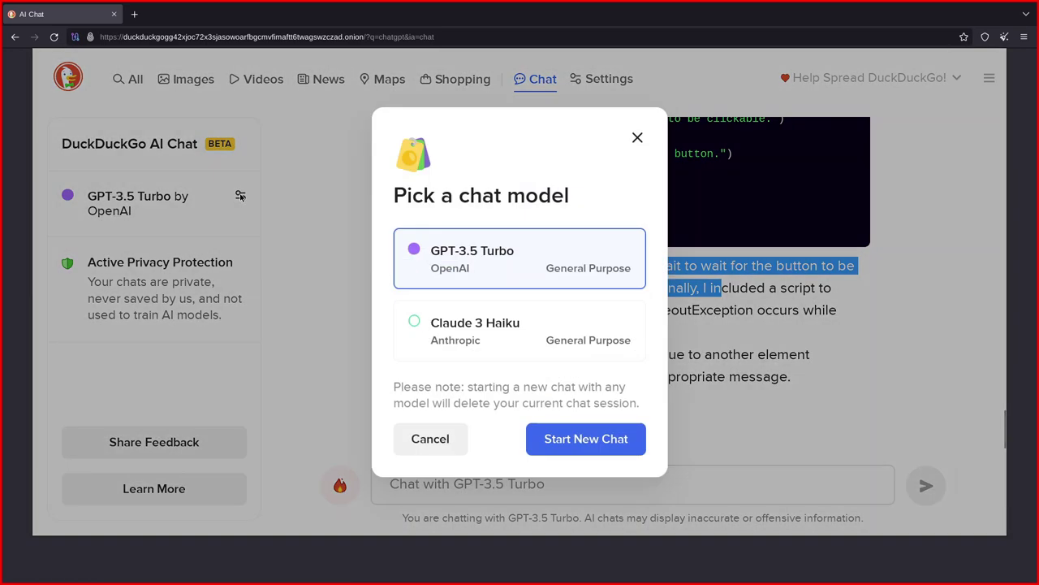
click(421, 338)
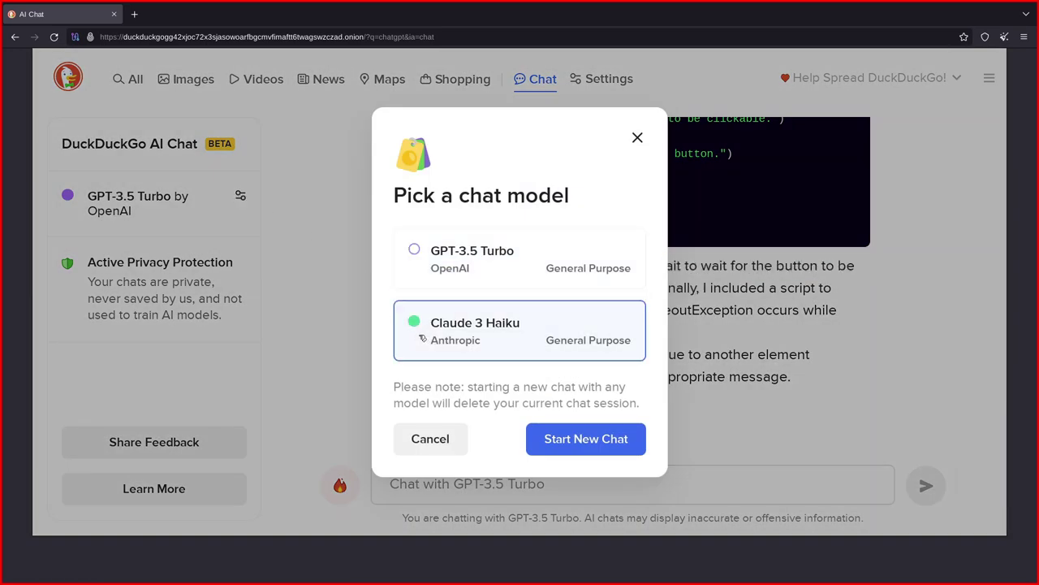
click(609, 445)
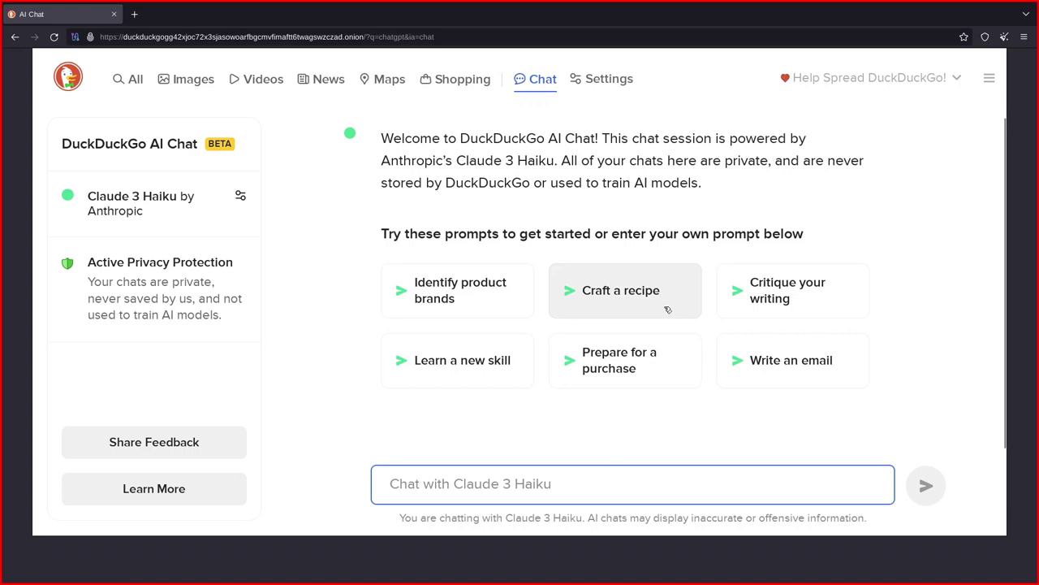
click(668, 310)
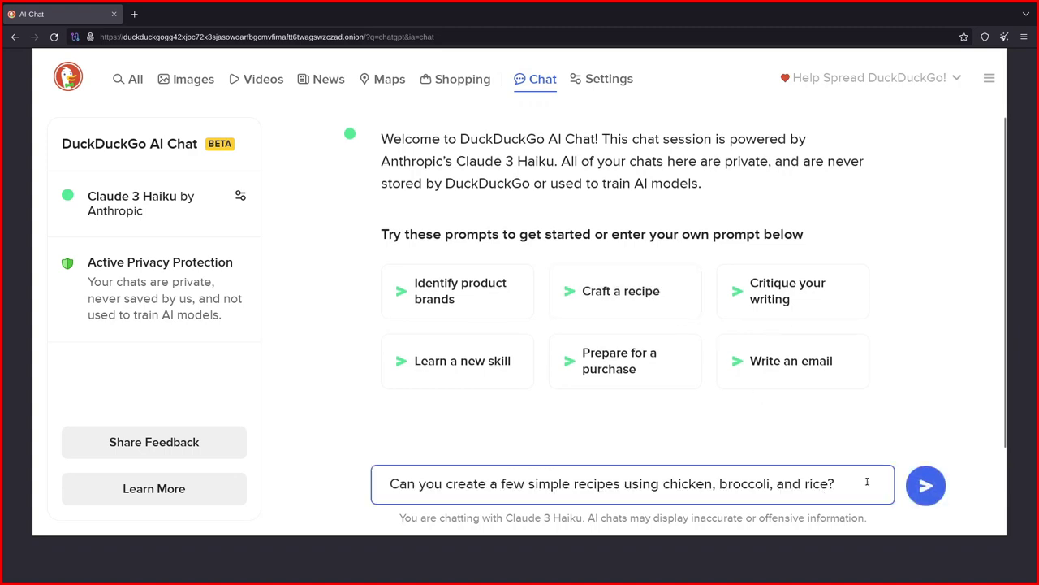
click(926, 486)
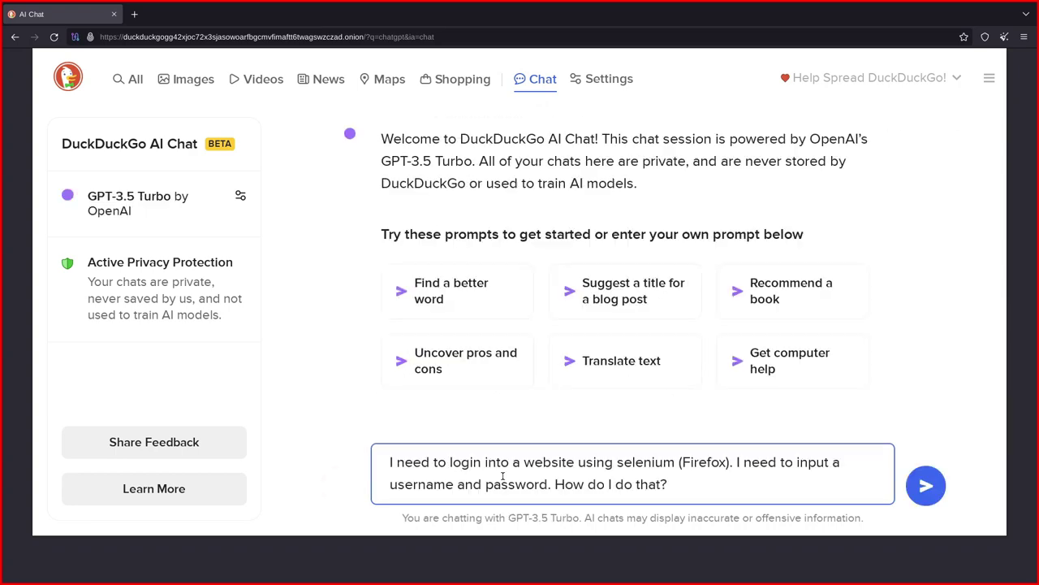
Send the Selenium Firefox login question to GPT-3.5 Turbo and select the question text.
key(Return)
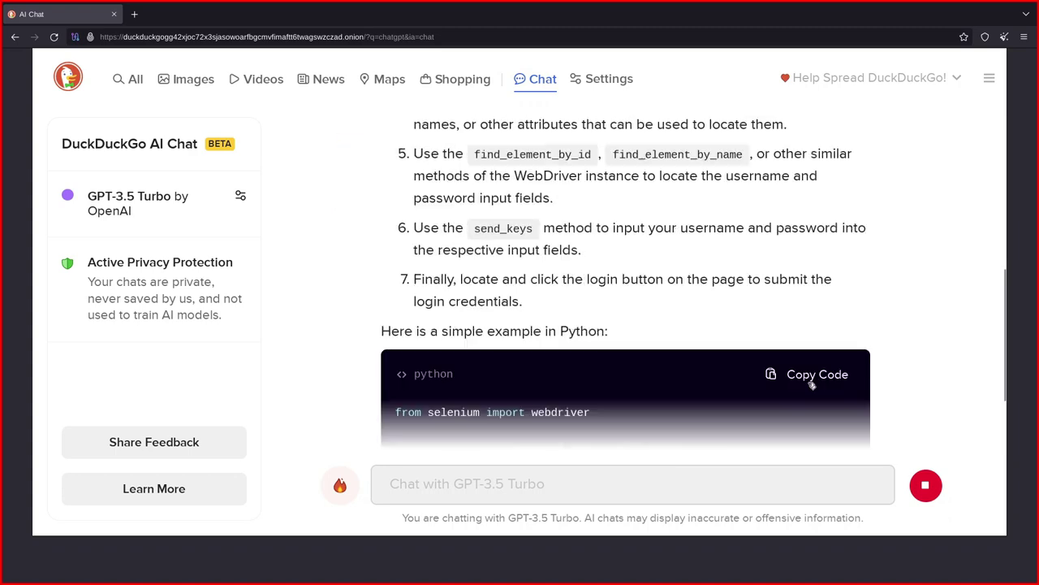
scroll(808, 386, up, 15)
triple_click(600, 172)
key(ctrl+c)
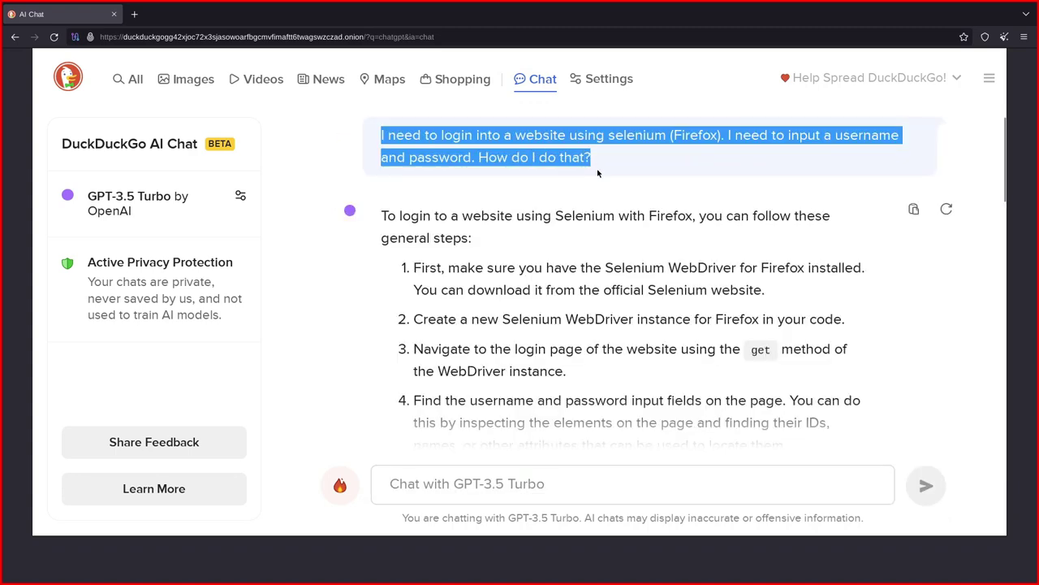
Start a fresh Claude 3 Haiku chat and send it the pasted Selenium login question.
click(241, 196)
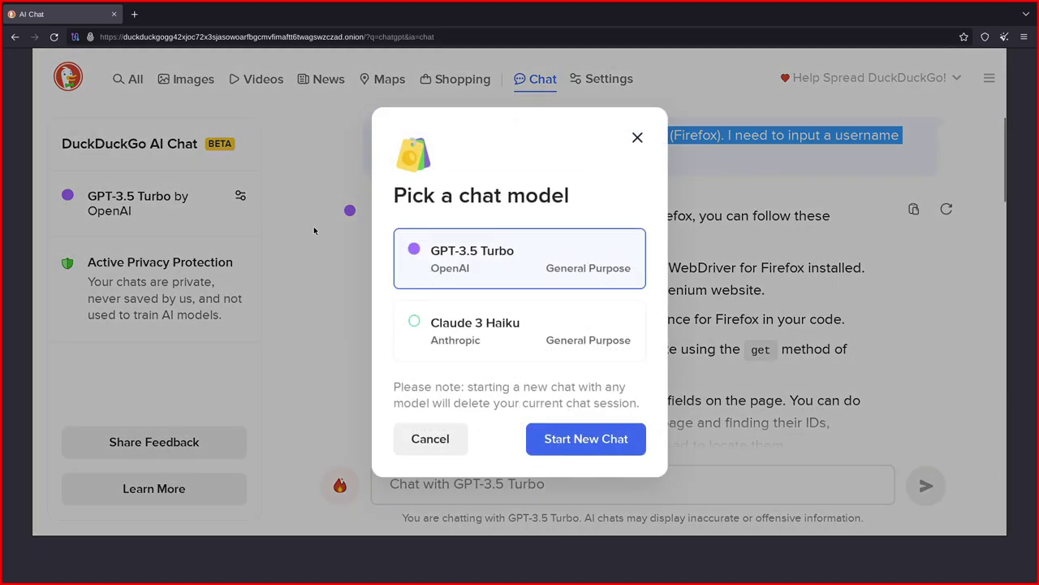
click(438, 328)
click(617, 450)
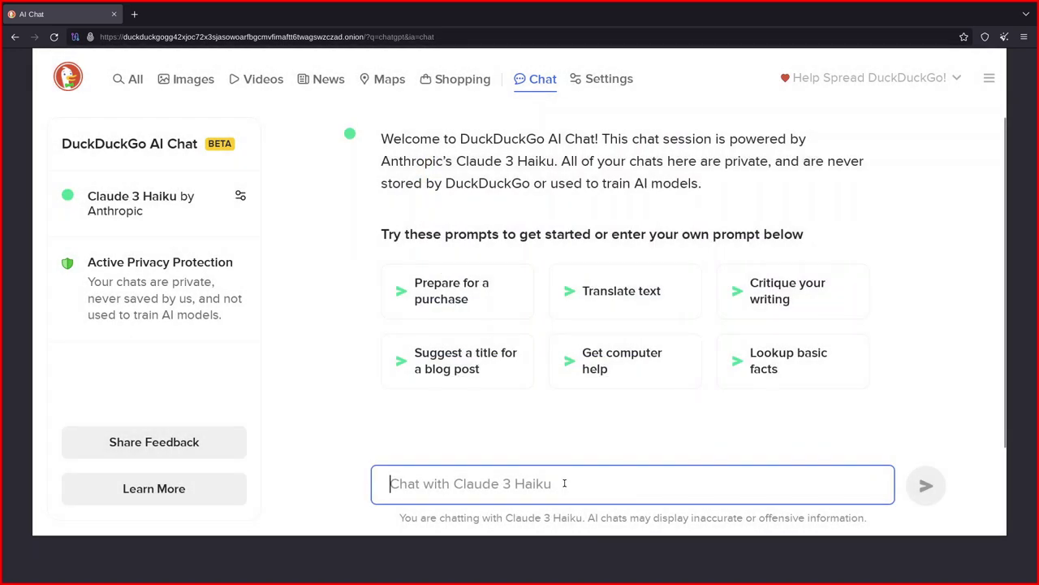
key(ctrl+v)
key(Return)
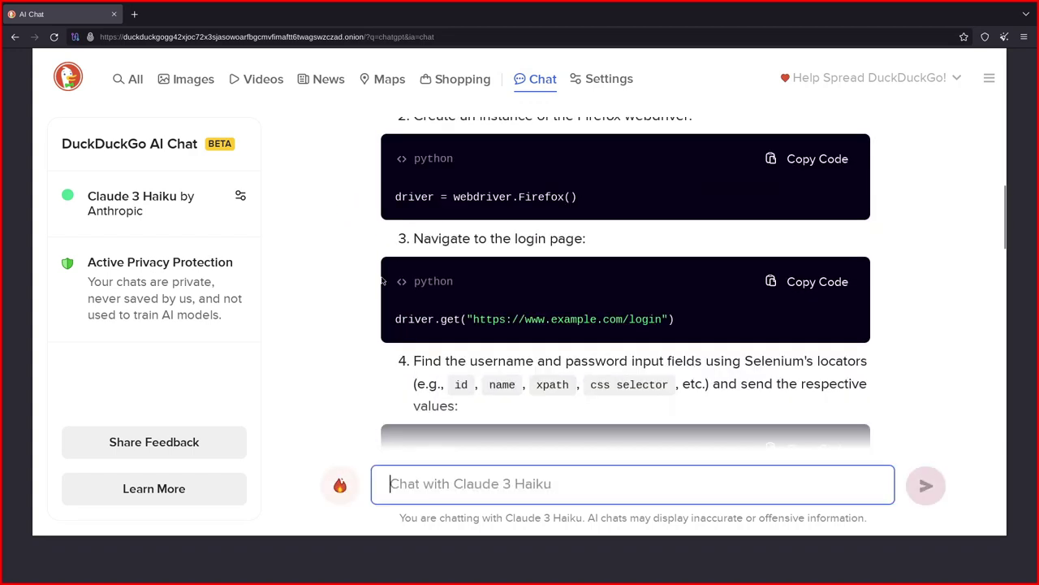
Scroll through Claude's login script and select find_element on the password lookup line.
scroll(382, 280, down, 10)
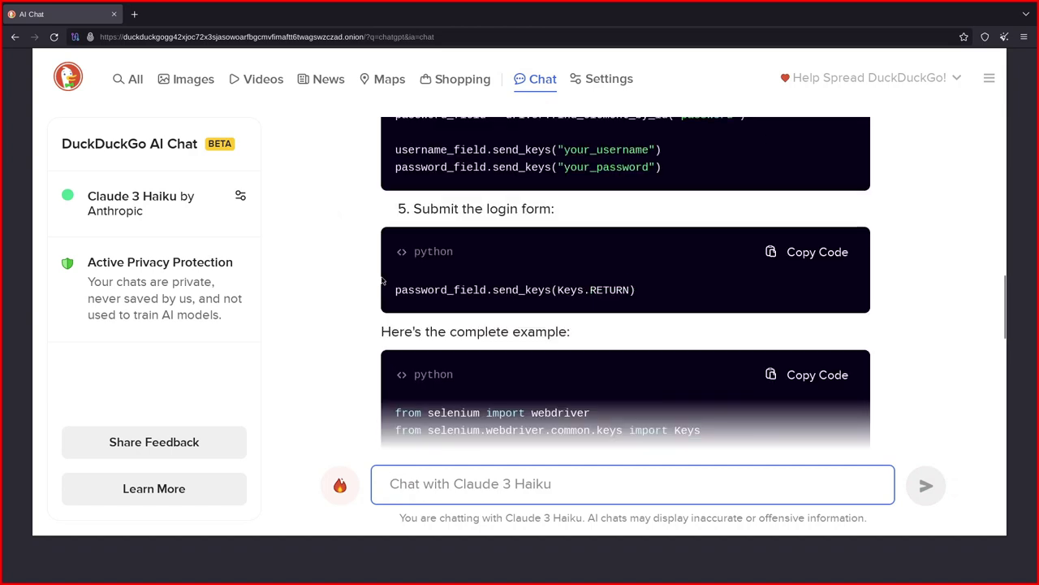
scroll(381, 281, down, 2)
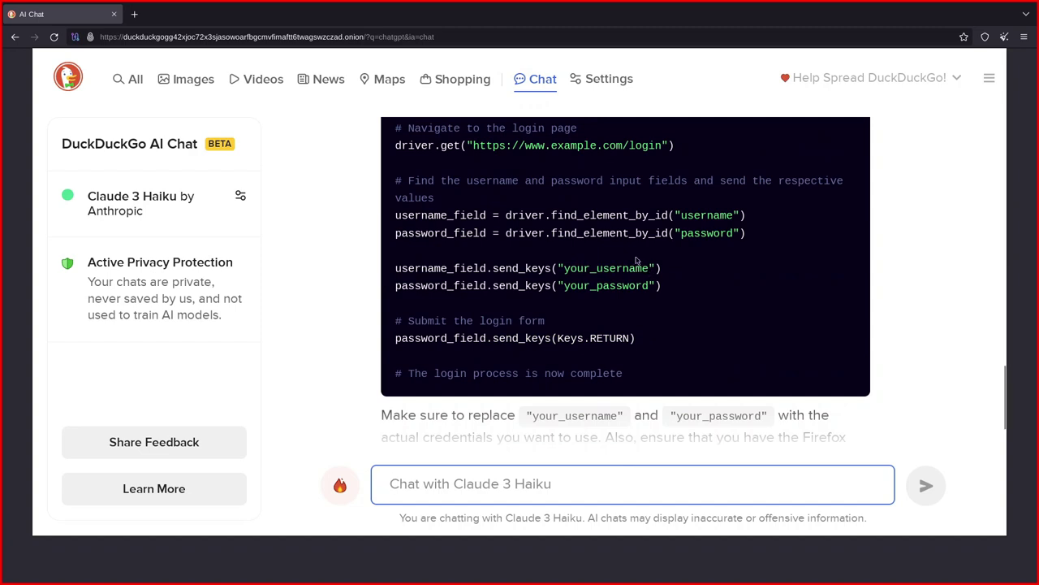
drag(552, 233, 668, 234)
scroll(656, 342, up, 2)
scroll(593, 353, up, 2)
scroll(591, 351, down, 2)
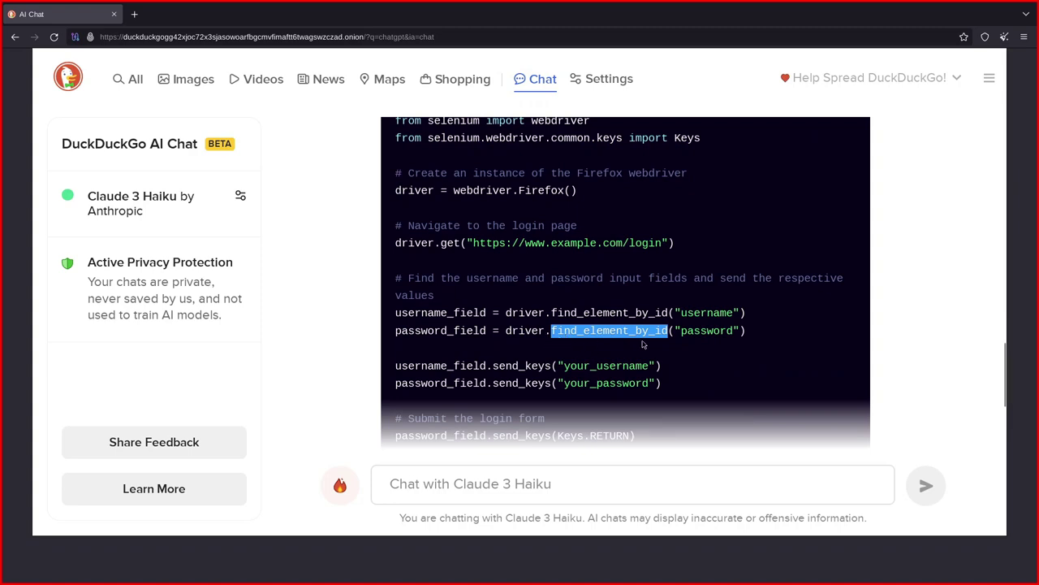
click(597, 333)
drag(557, 330, 627, 328)
scroll(549, 374, down, 2)
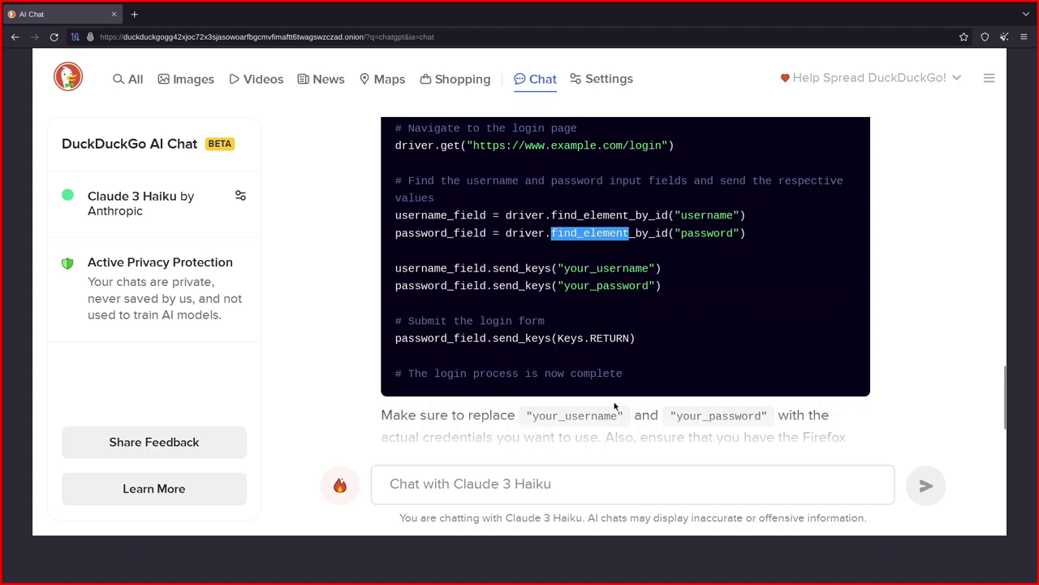
scroll(591, 258, up, 2)
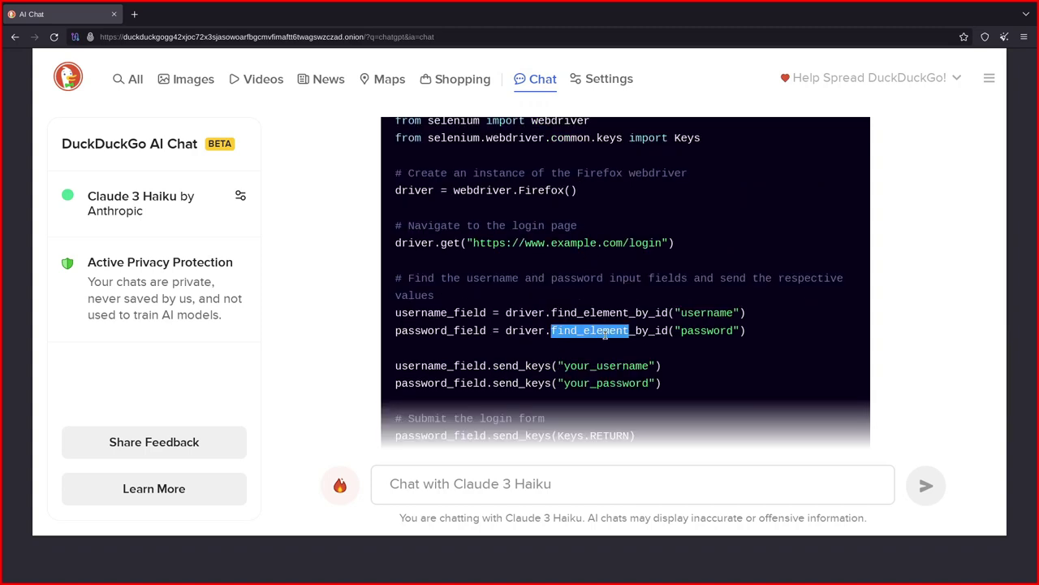
scroll(566, 268, down, 4)
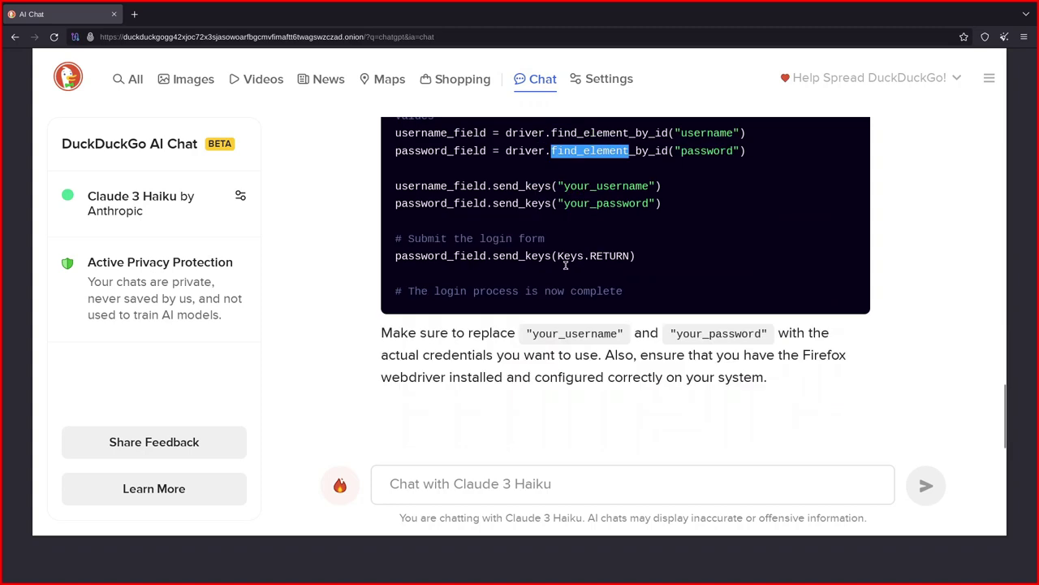
scroll(566, 268, up, 10)
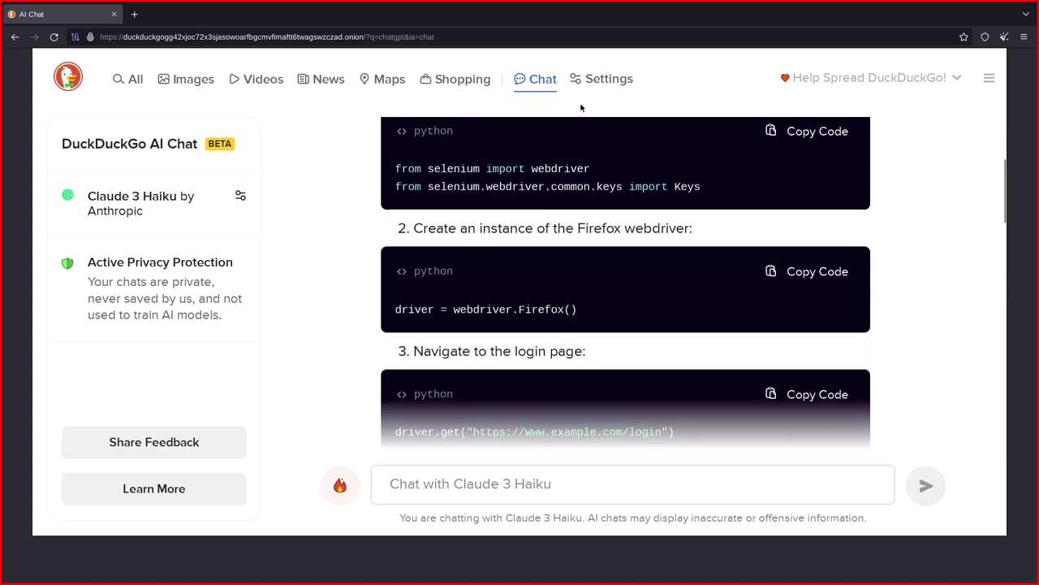
click(121, 37)
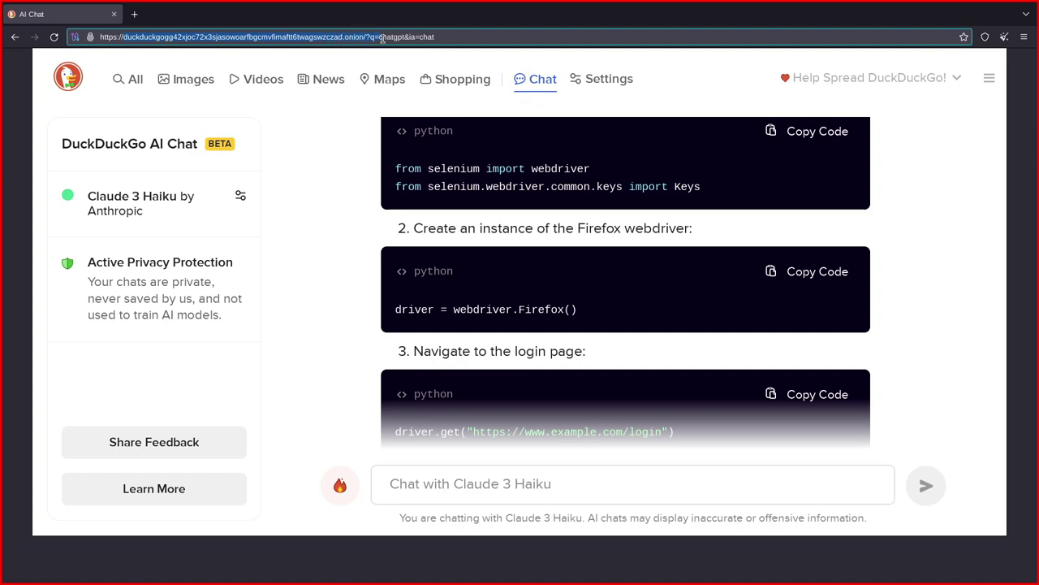
scroll(297, 381, down, 5)
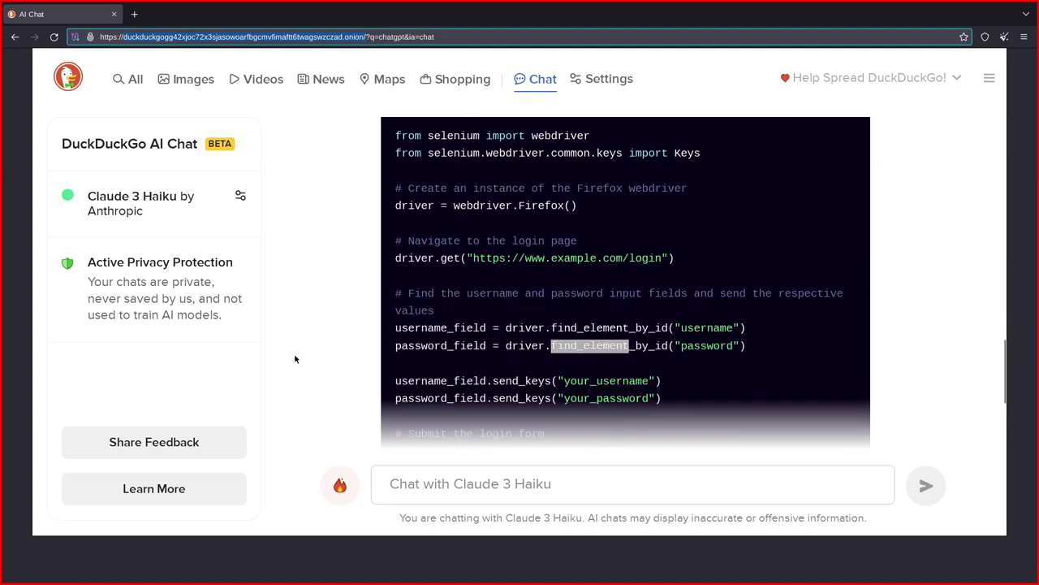
scroll(365, 324, down, 3)
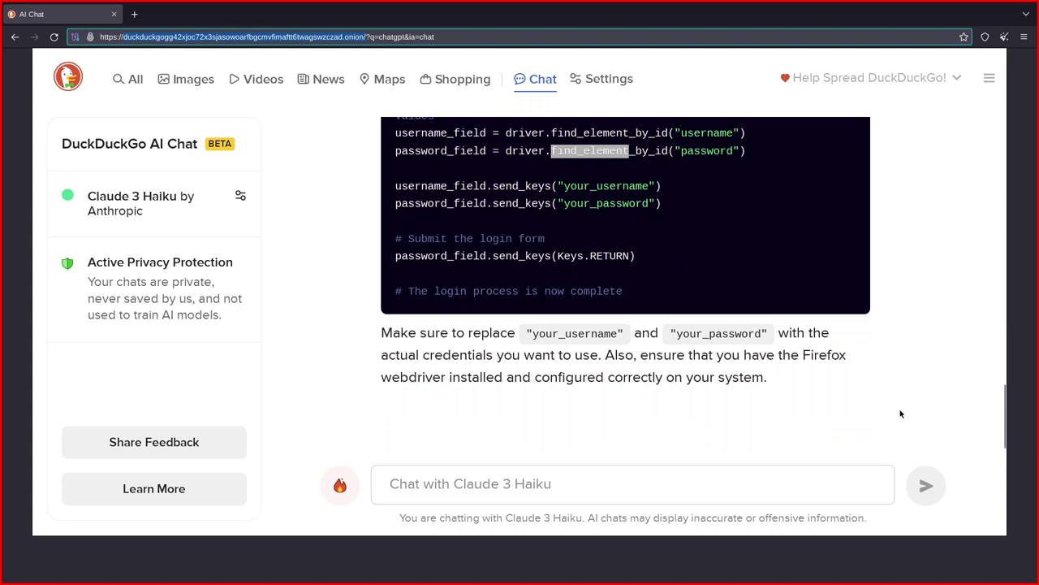
scroll(900, 414, up, 10)
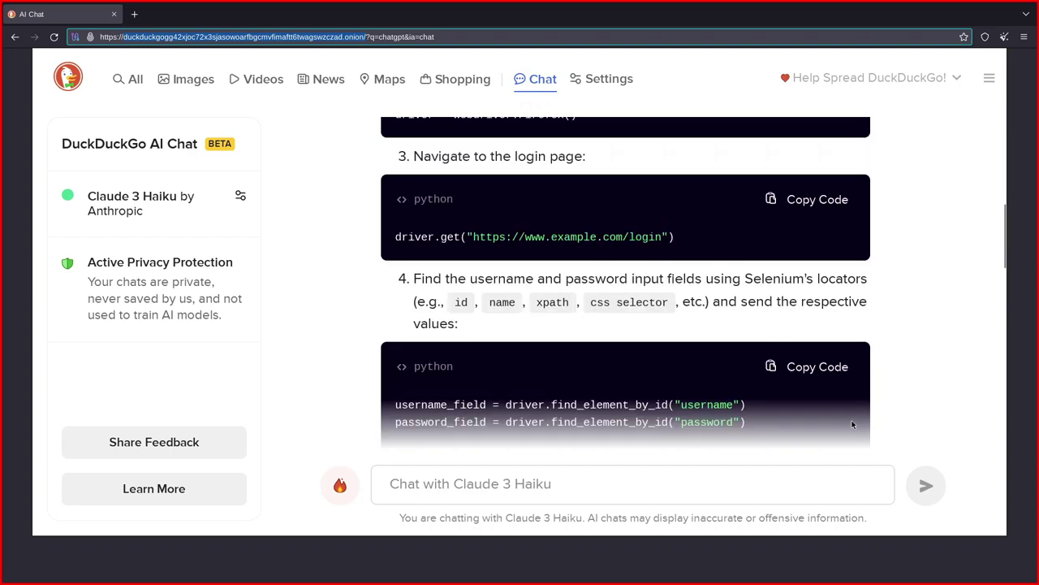
scroll(853, 422, up, 4)
scroll(538, 207, up, 1)
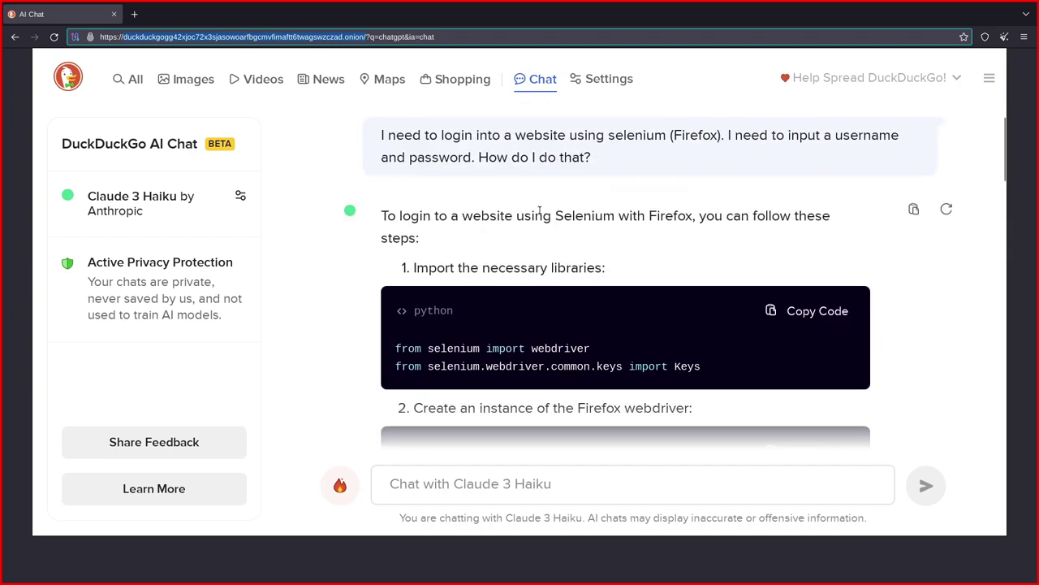
scroll(448, 318, down, 8)
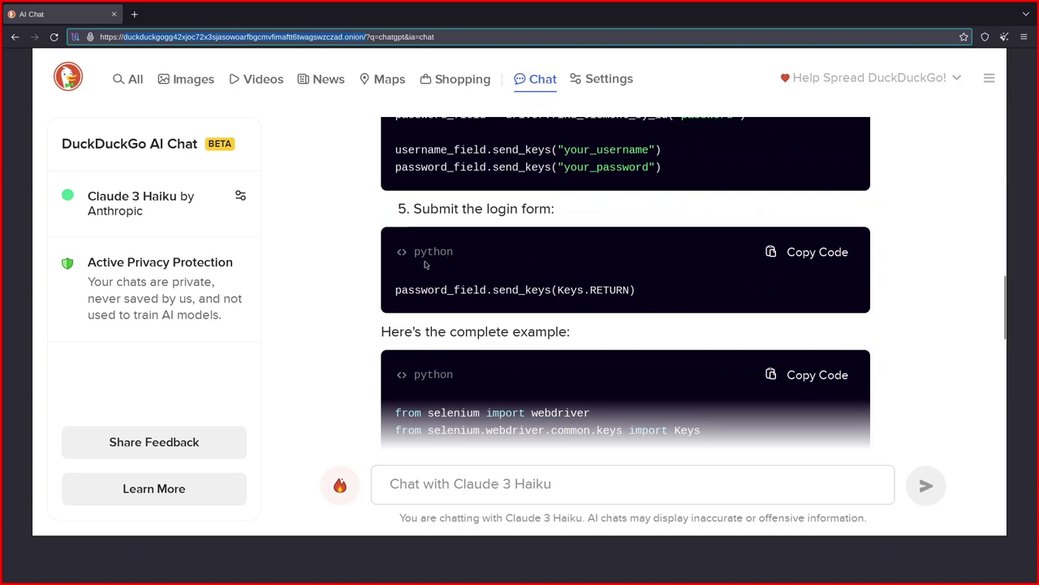
scroll(424, 265, down, 6)
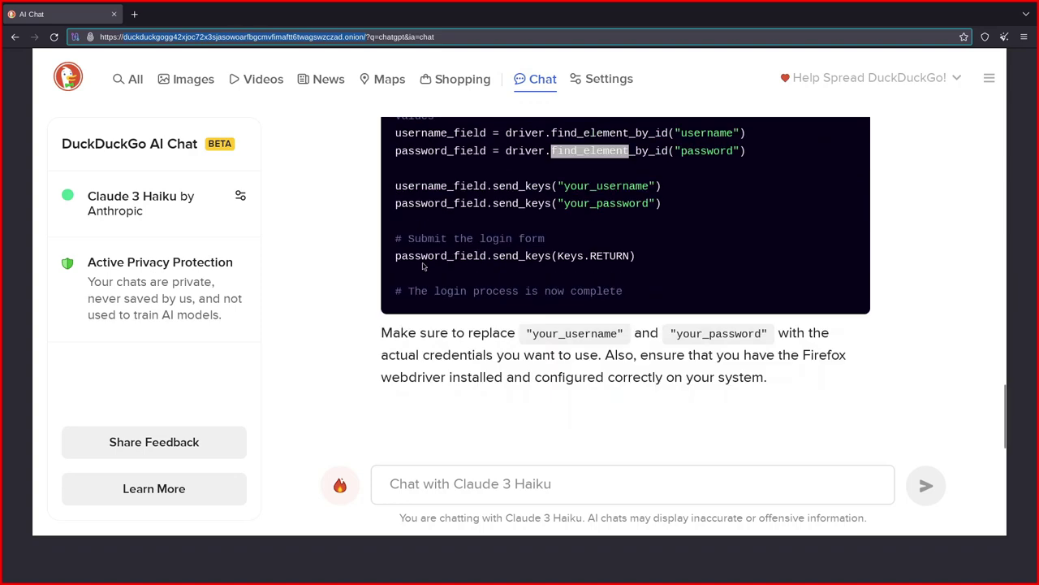
scroll(422, 266, up, 10)
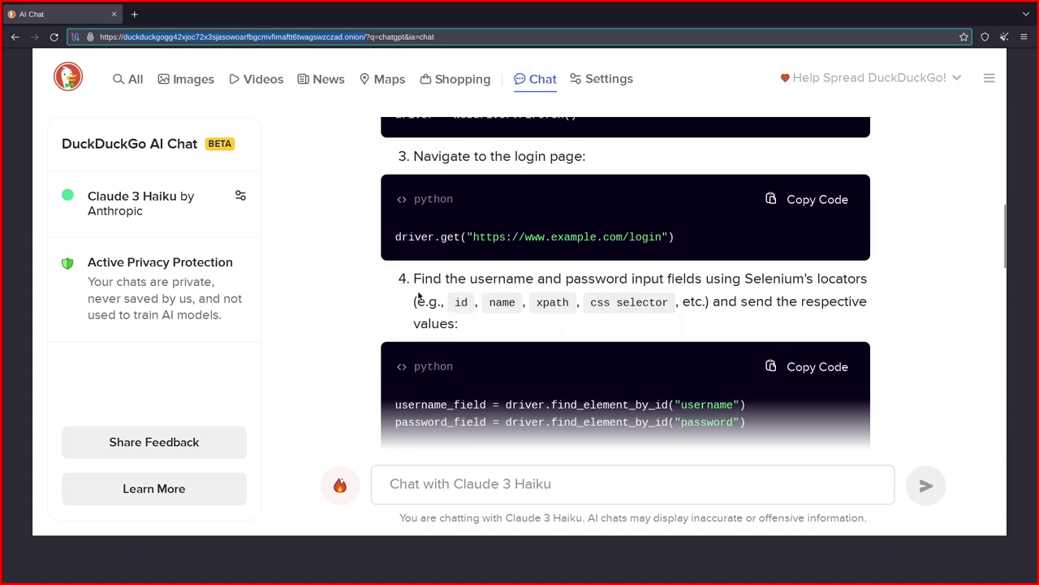
scroll(414, 294, up, 5)
scroll(359, 231, down, 14)
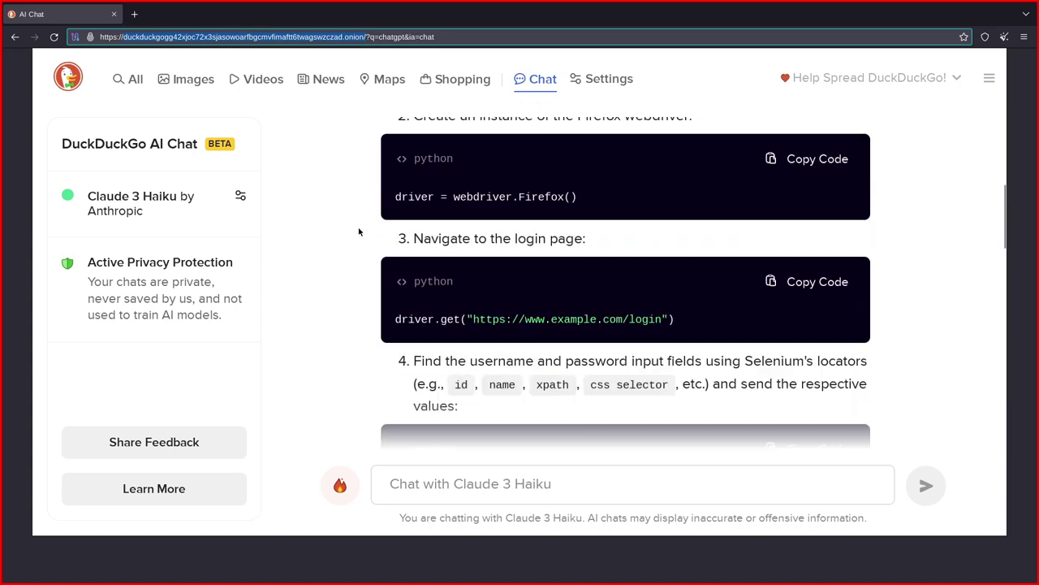